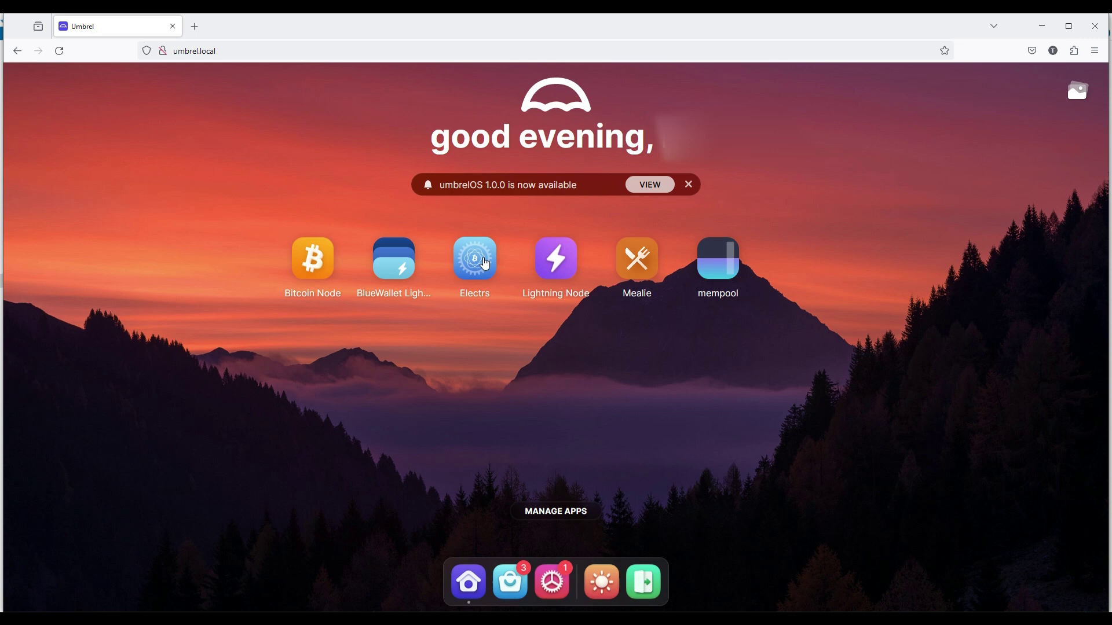
Open Umbrel's Electrs app and show its Tor connection address and port 50001
left_click(474, 261)
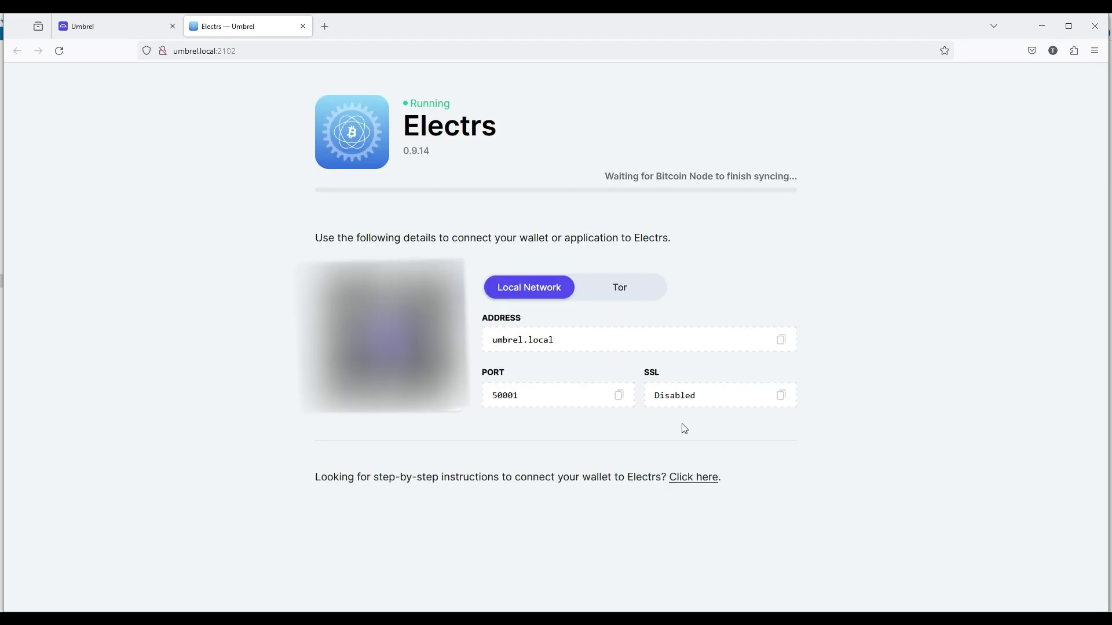
left_click(624, 289)
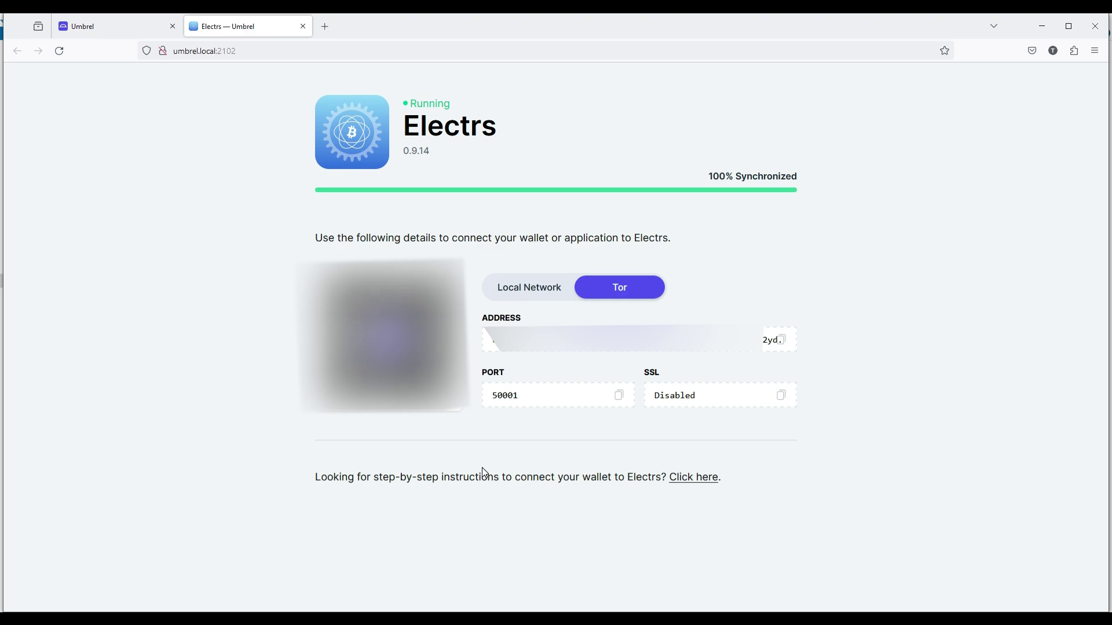
Open Sparrow's Server preferences and select the empty private Electrum URL and port fields
left_click(12, 39)
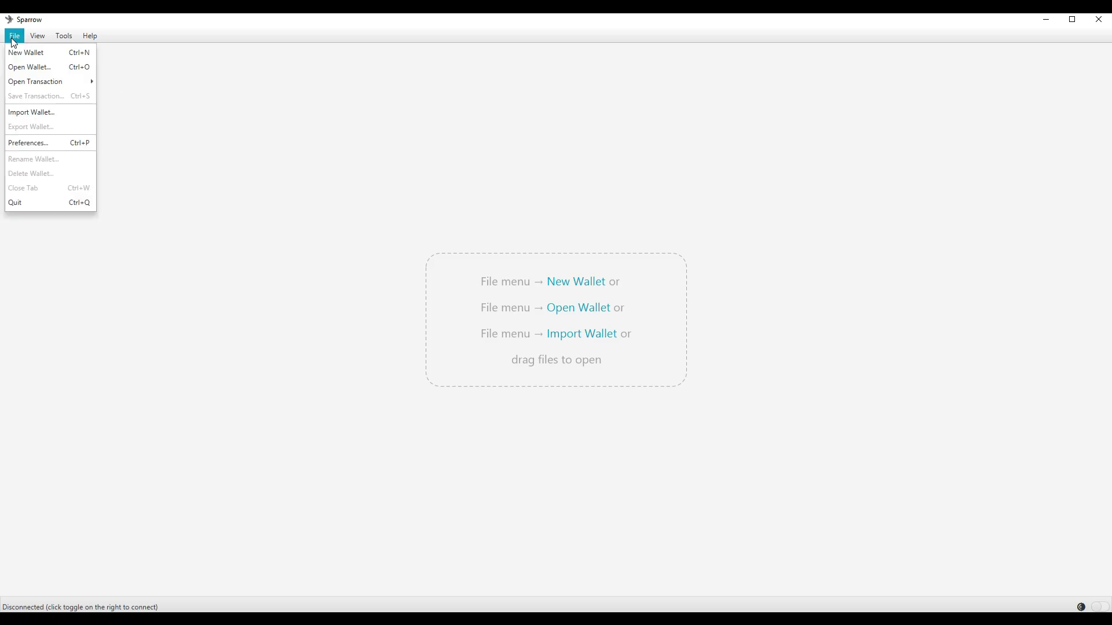
left_click(29, 144)
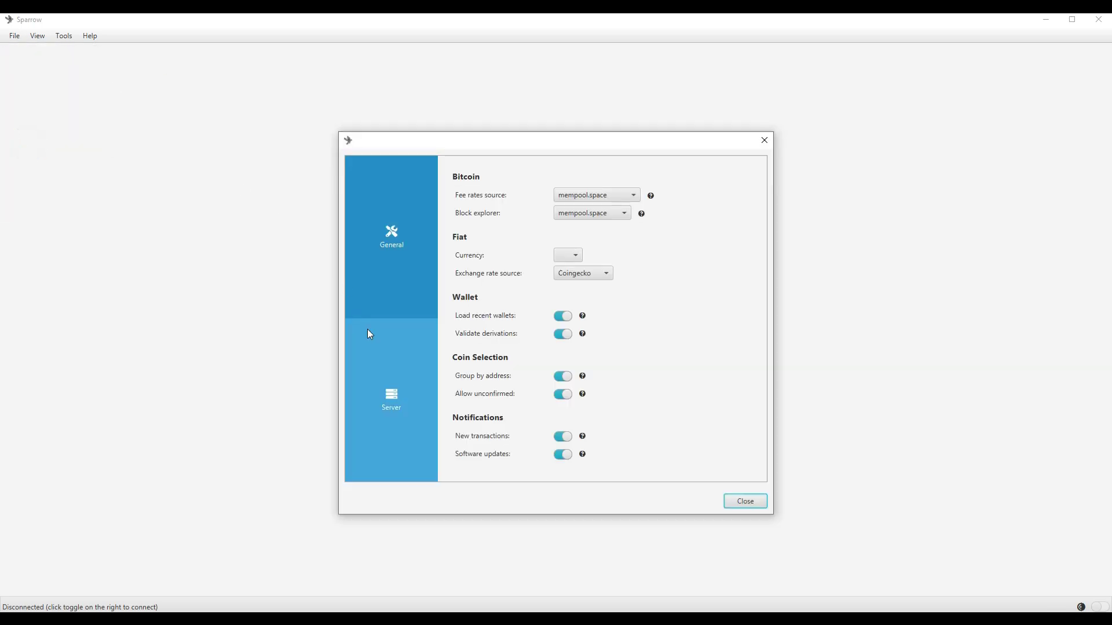
left_click(389, 408)
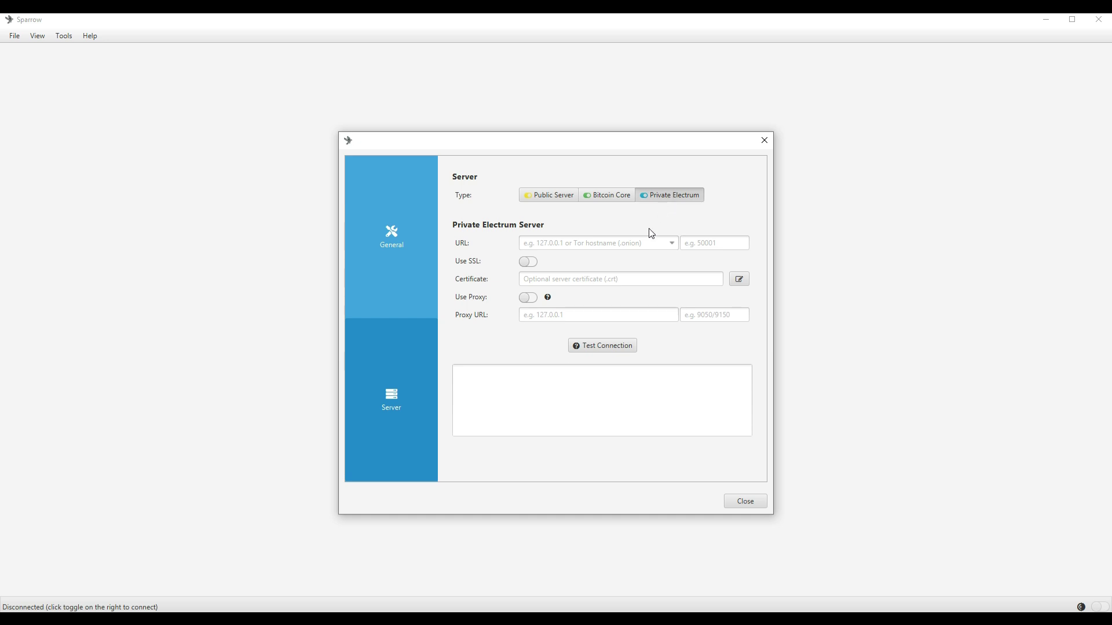
left_click(596, 241)
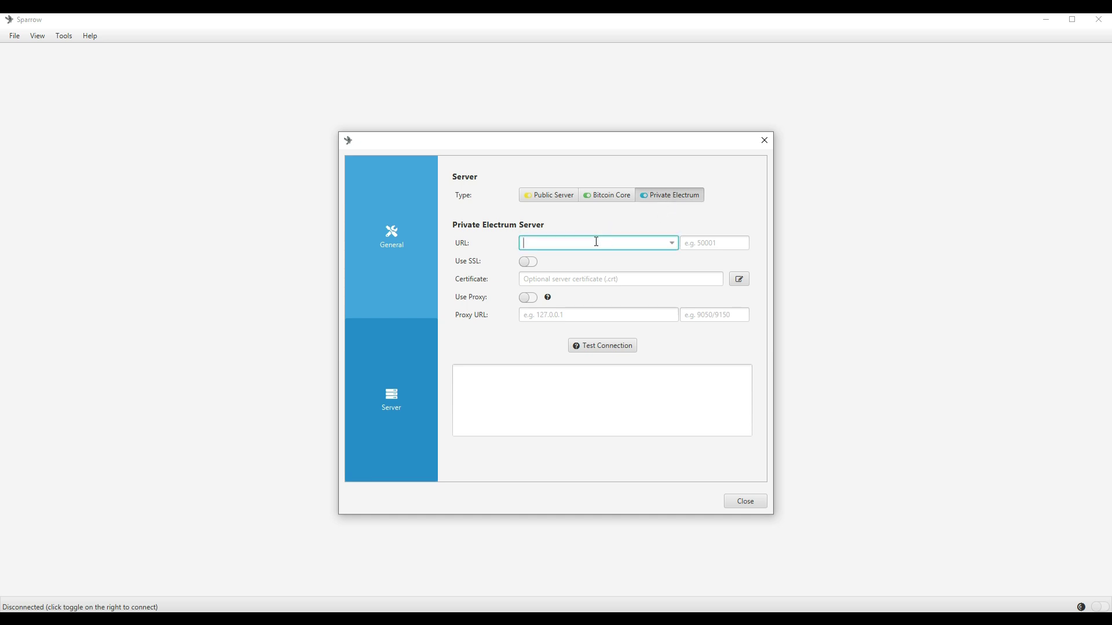
left_click(702, 243)
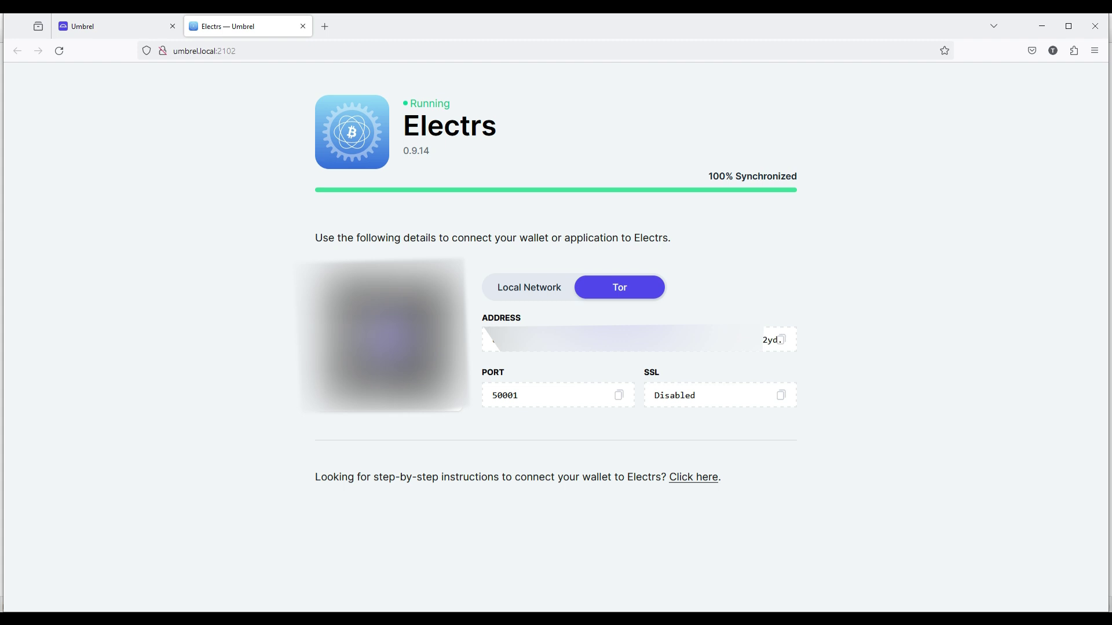
left_click(780, 339)
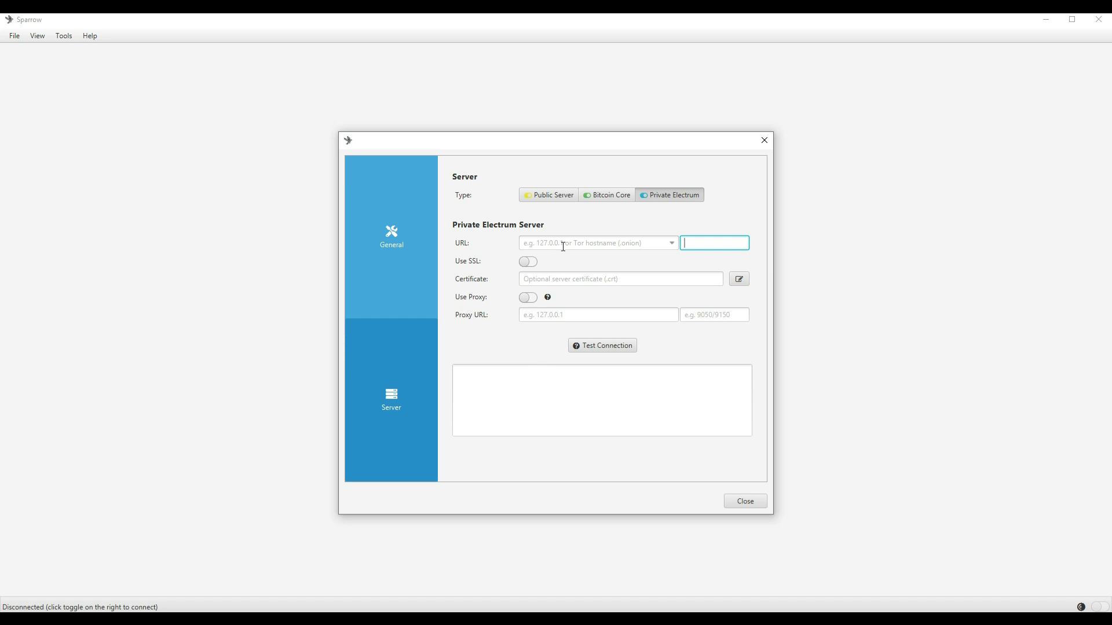
left_click(563, 244)
key("ctrl+v")
left_click(705, 245)
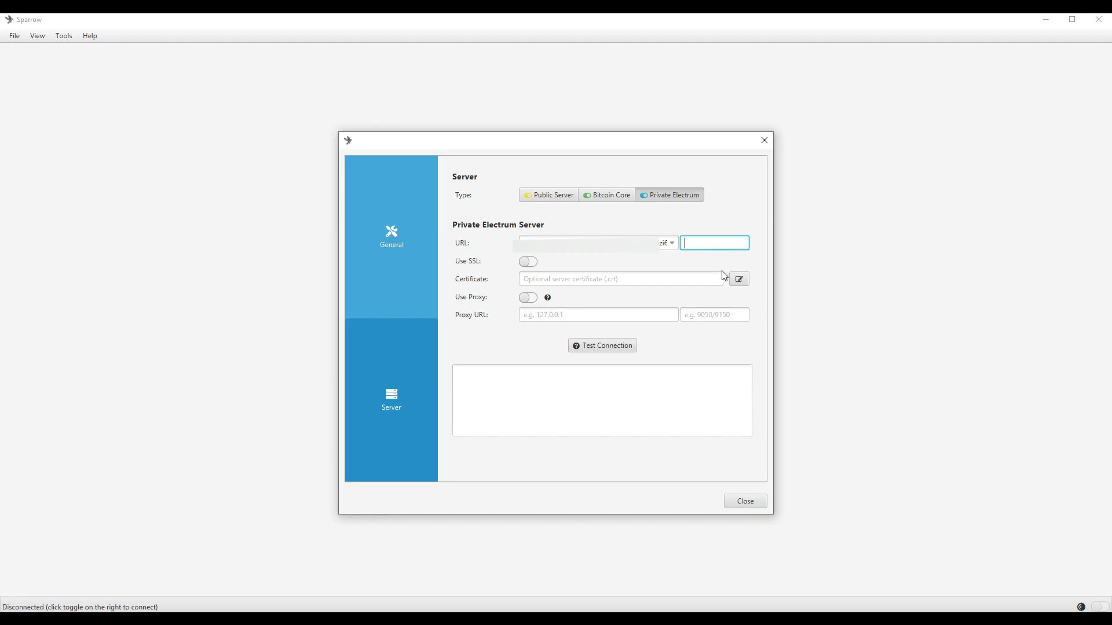
type("5")
type("0001")
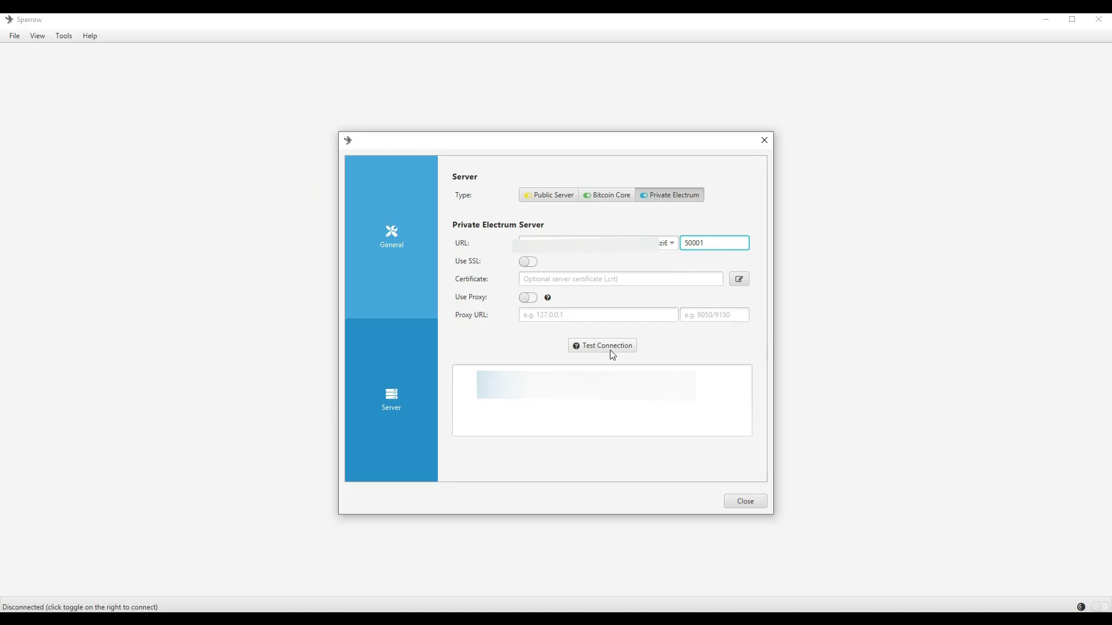
Test the connection to the Electrs 0.9.14 server and close preferences
left_click(609, 348)
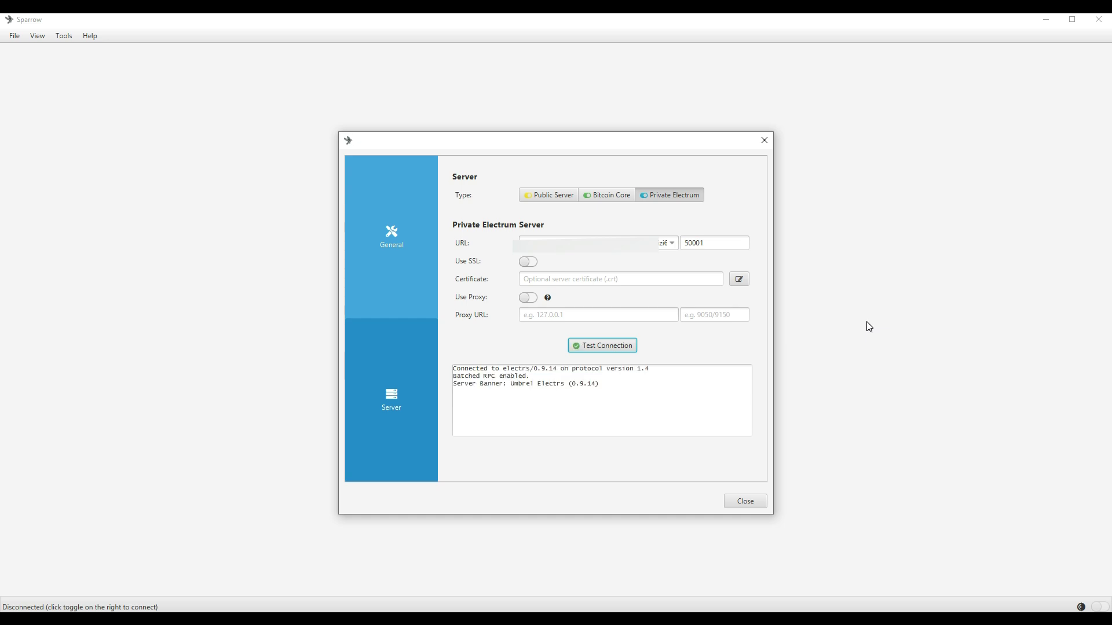
left_click(745, 501)
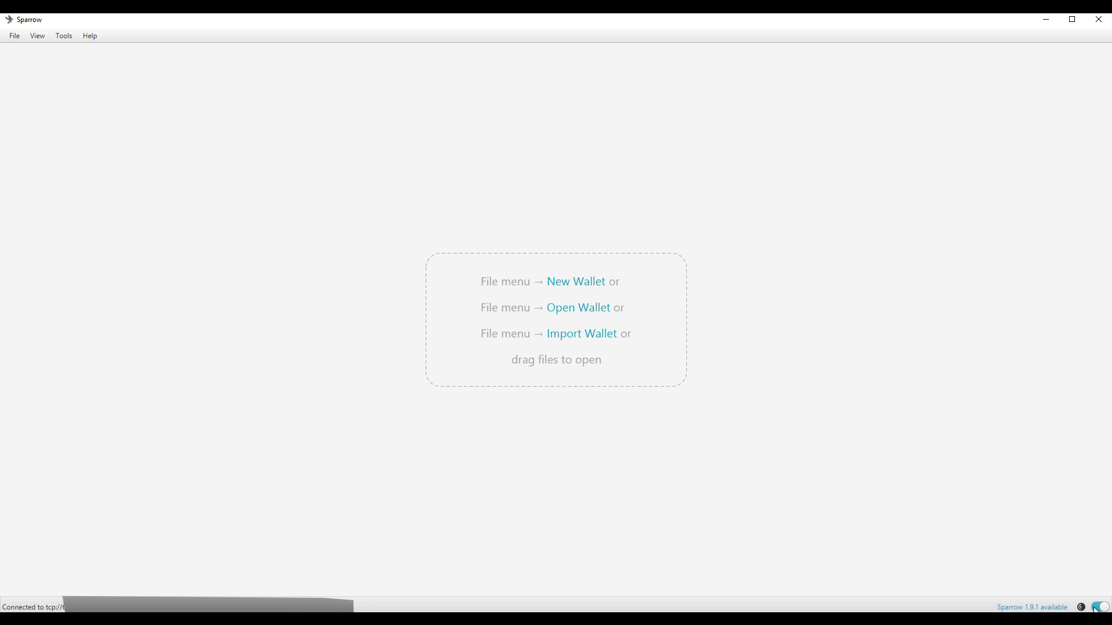
Open the fish wallet file and unlock it with its password
mouse_move(1098, 607)
left_click(576, 307)
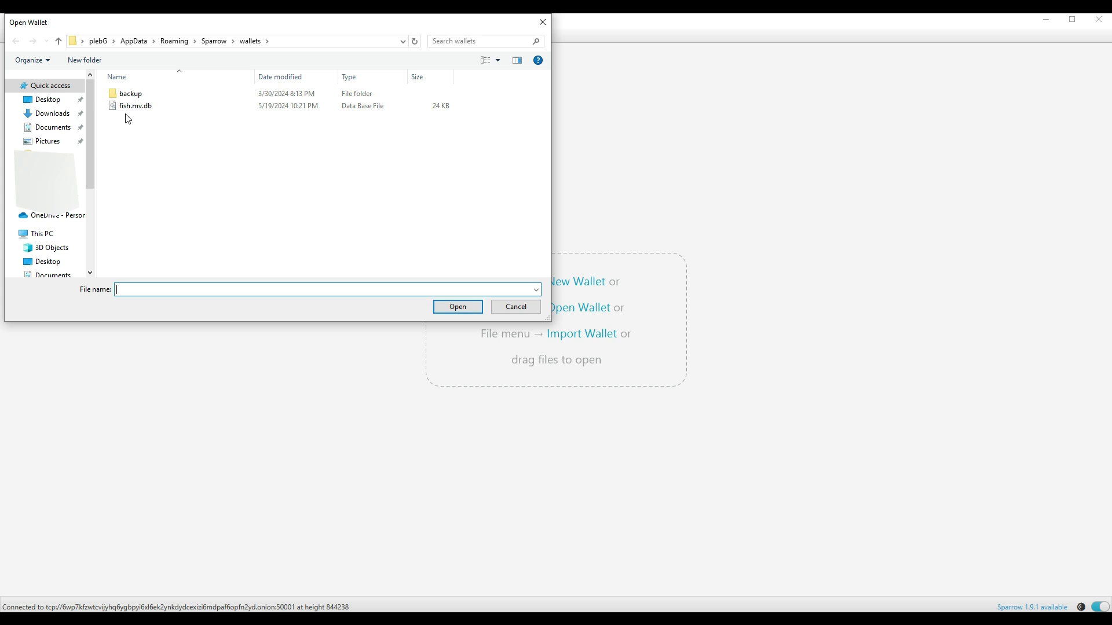
double_click(126, 107)
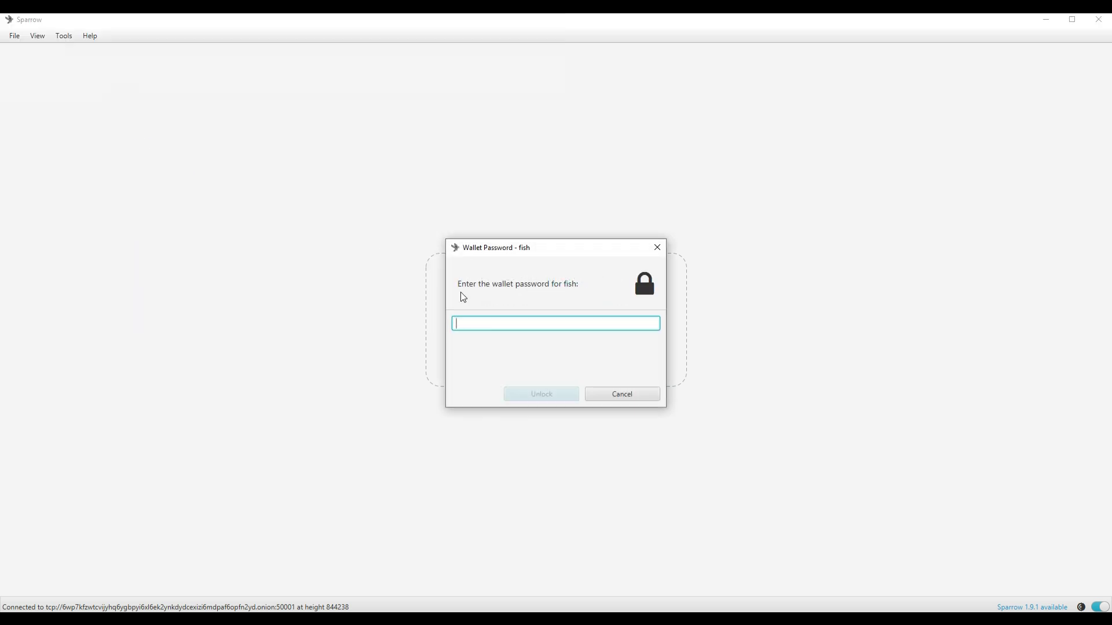
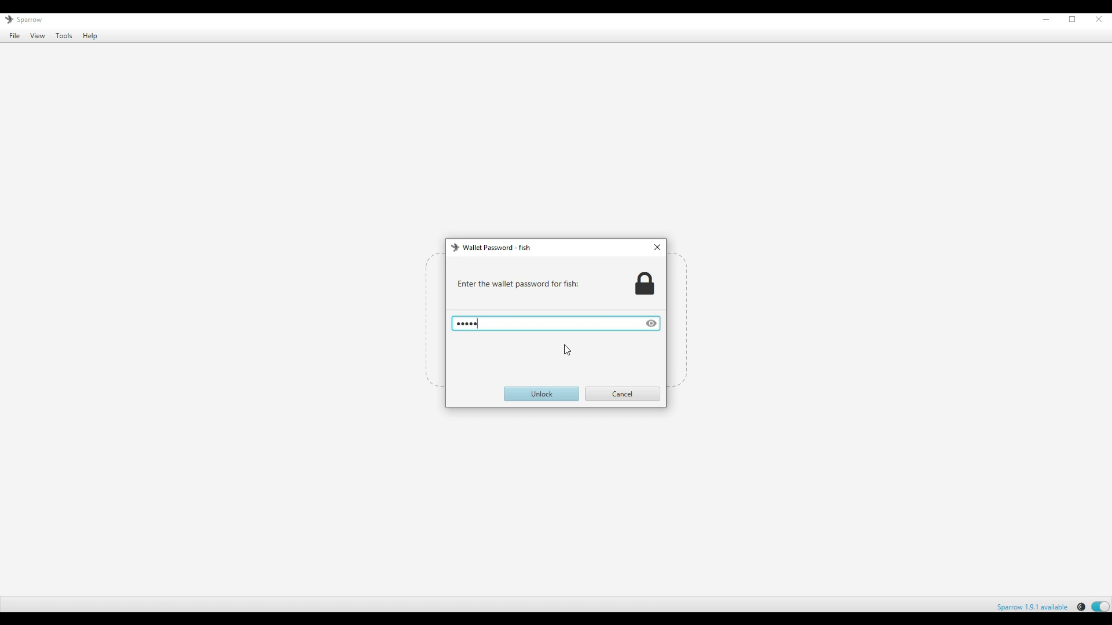
key("Return")
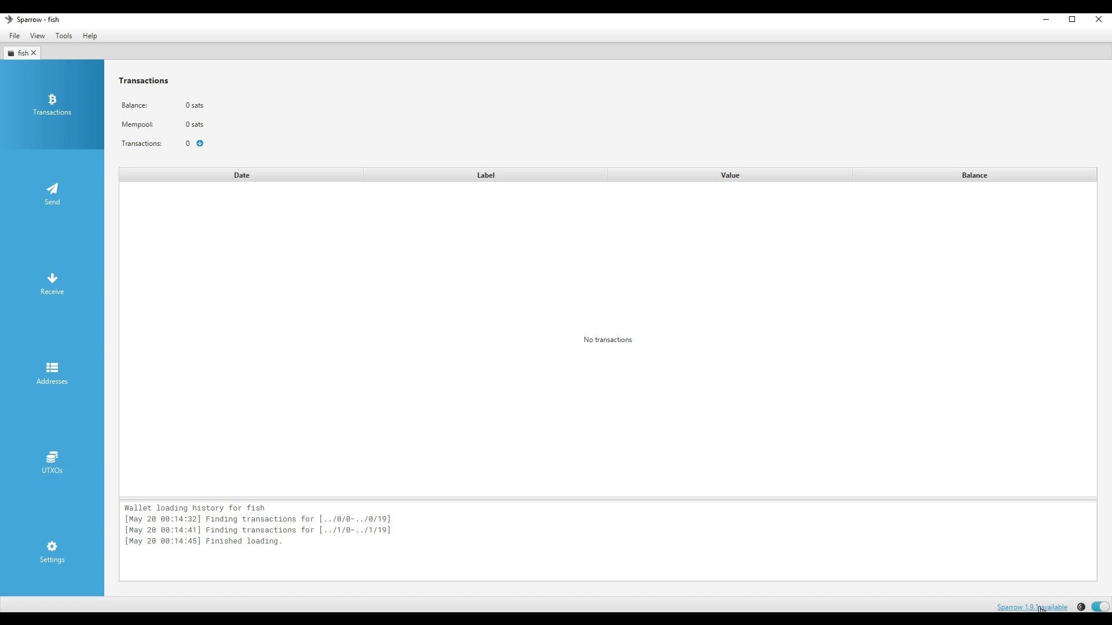
Download Sparrow-1.9.1.exe, sparrow-1.9.1-manifest.txt.asc and sparrow-1.9.1-manifest.txt from the release page
left_click(1040, 608)
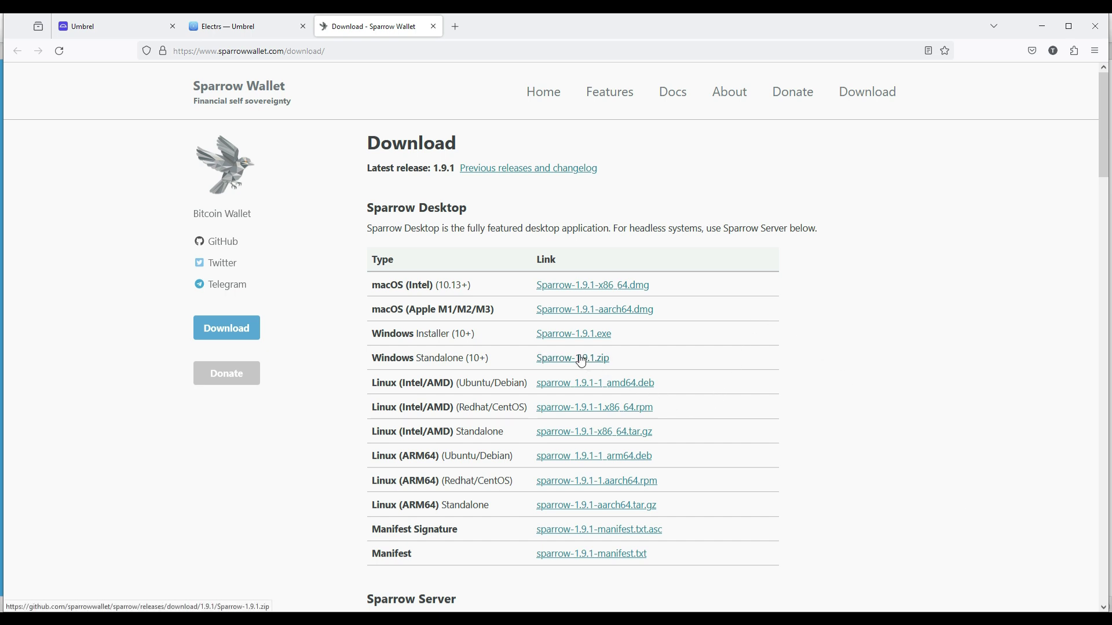
left_click(566, 335)
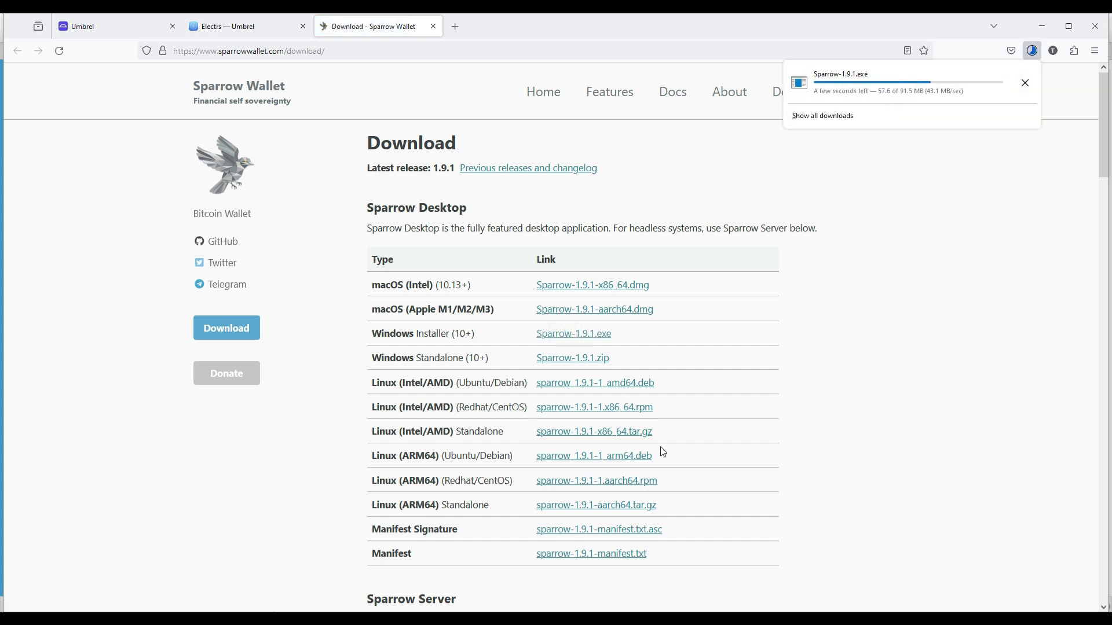
left_click(580, 528)
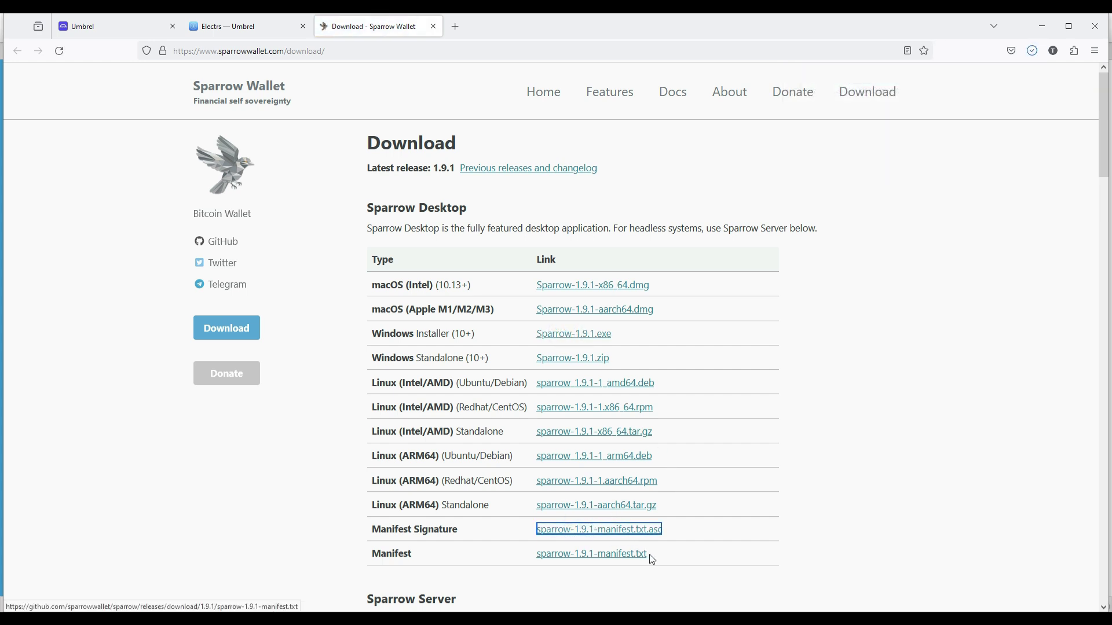
left_click(583, 557)
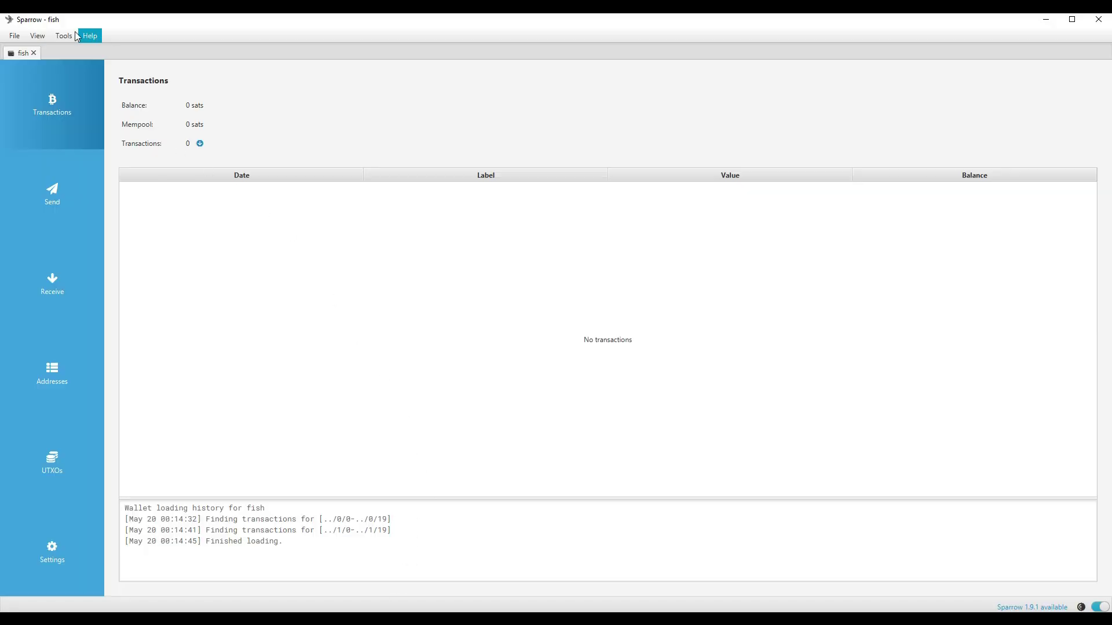
Verify the 1.9.1 installer using sparrow-1.9.1-manifest.txt.asc, then start its installation
left_click(64, 36)
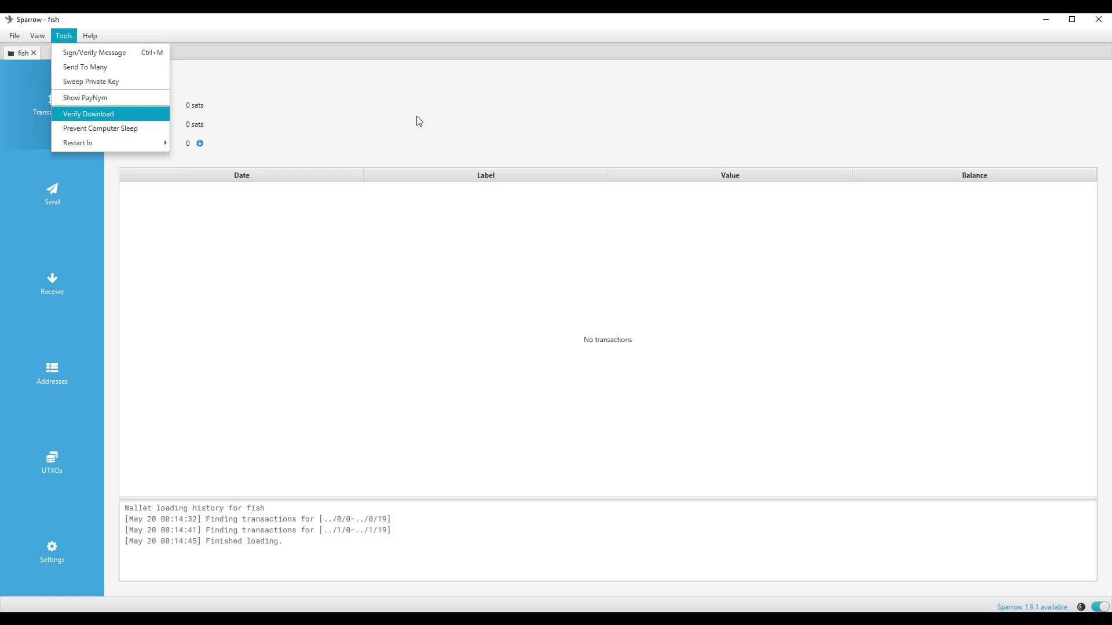
left_click(121, 114)
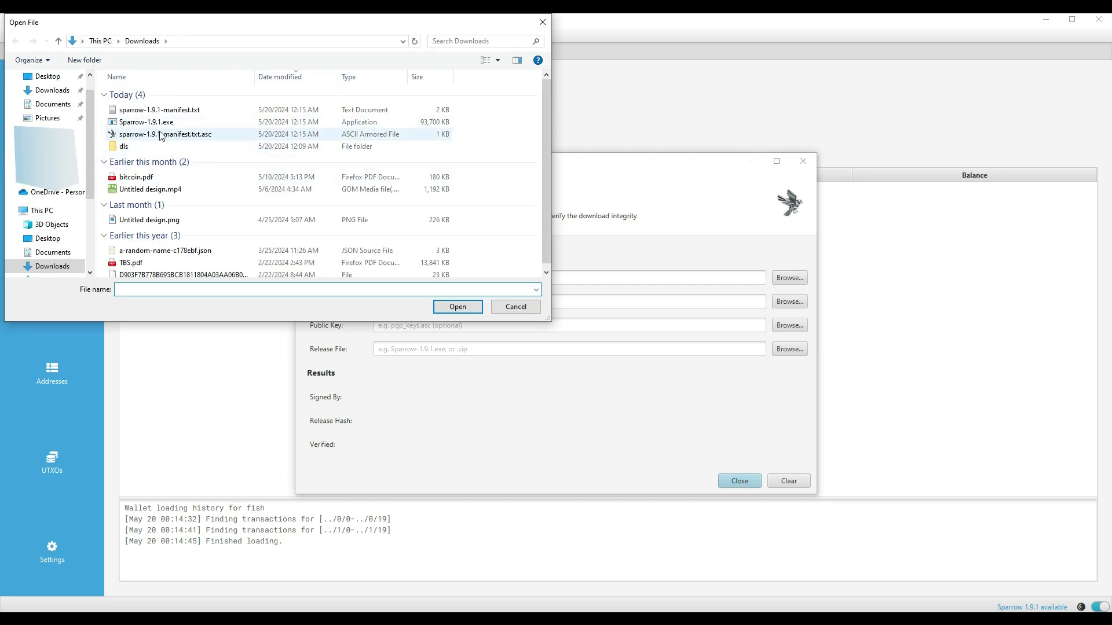
left_click(161, 135)
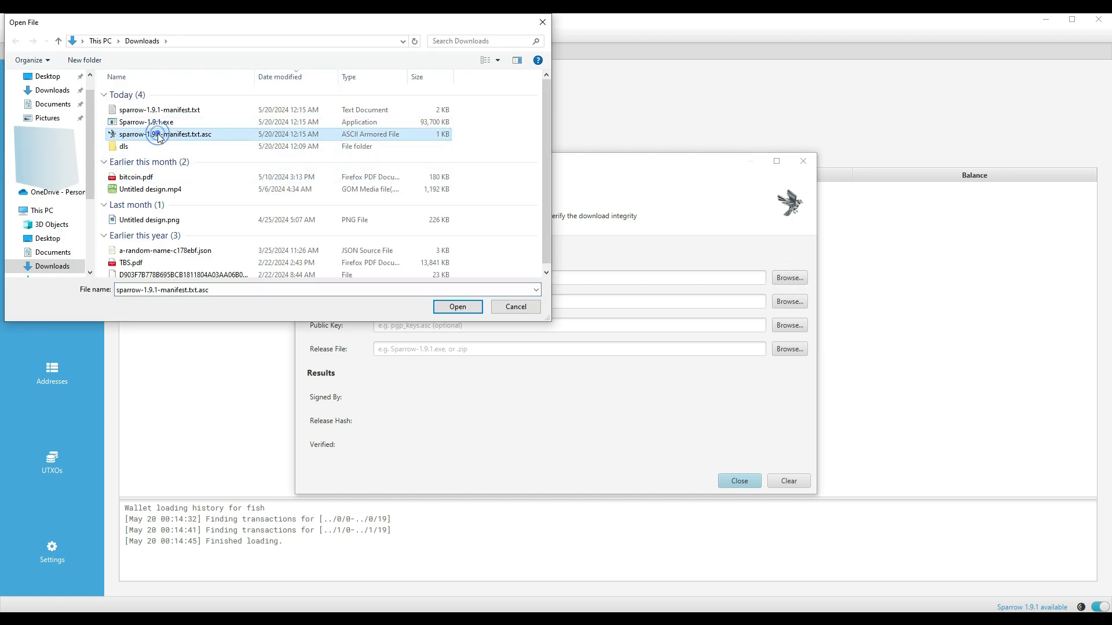
left_click(454, 308)
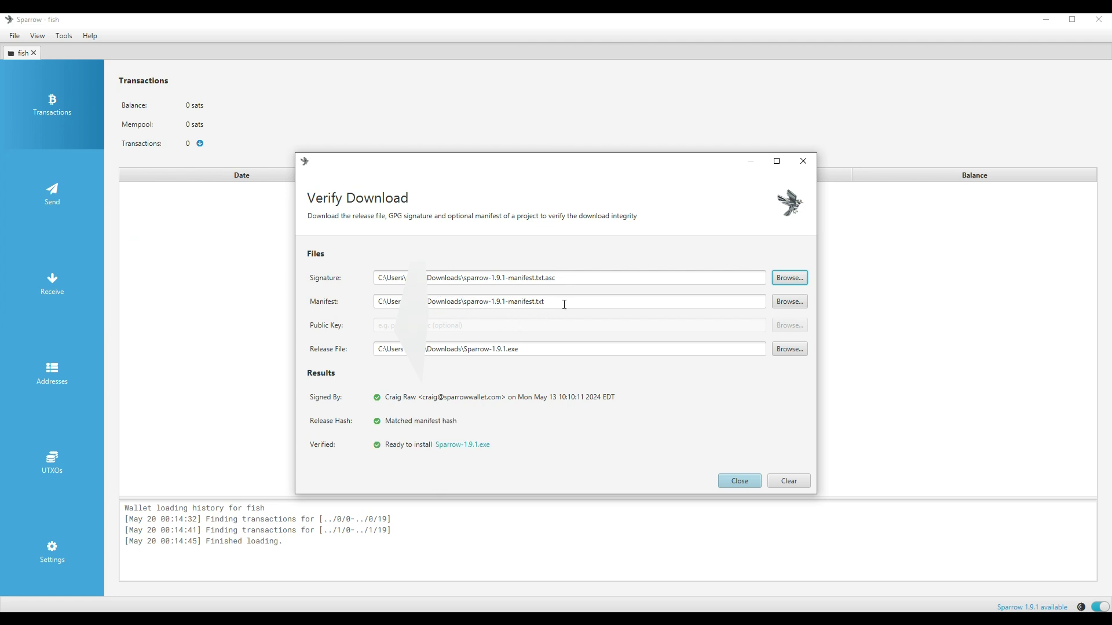
left_click_drag(435, 348, 526, 348)
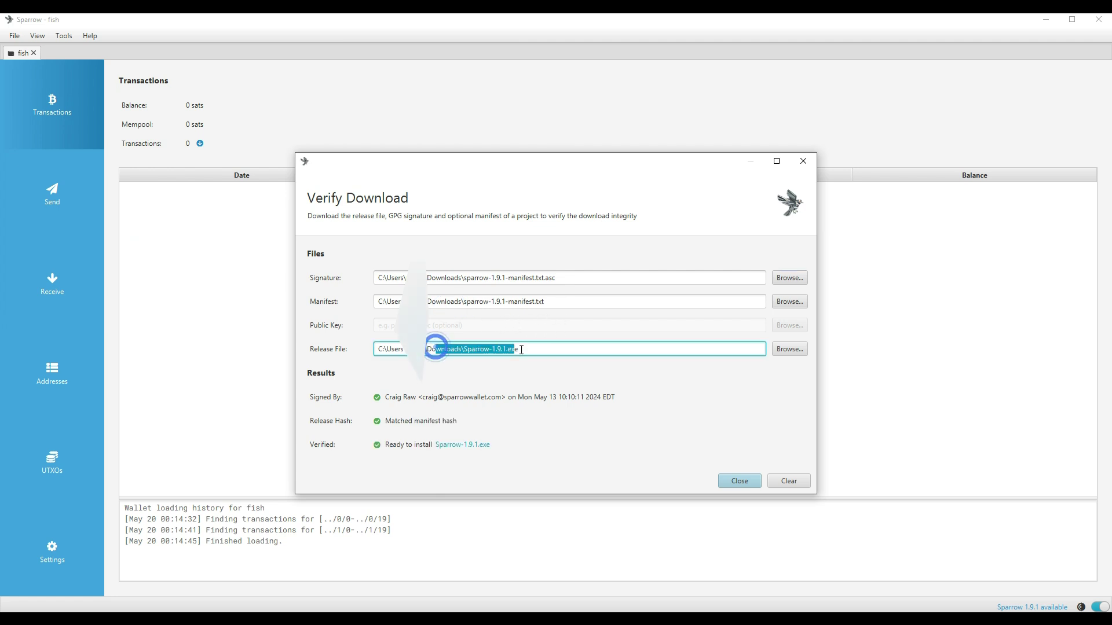
left_click(474, 445)
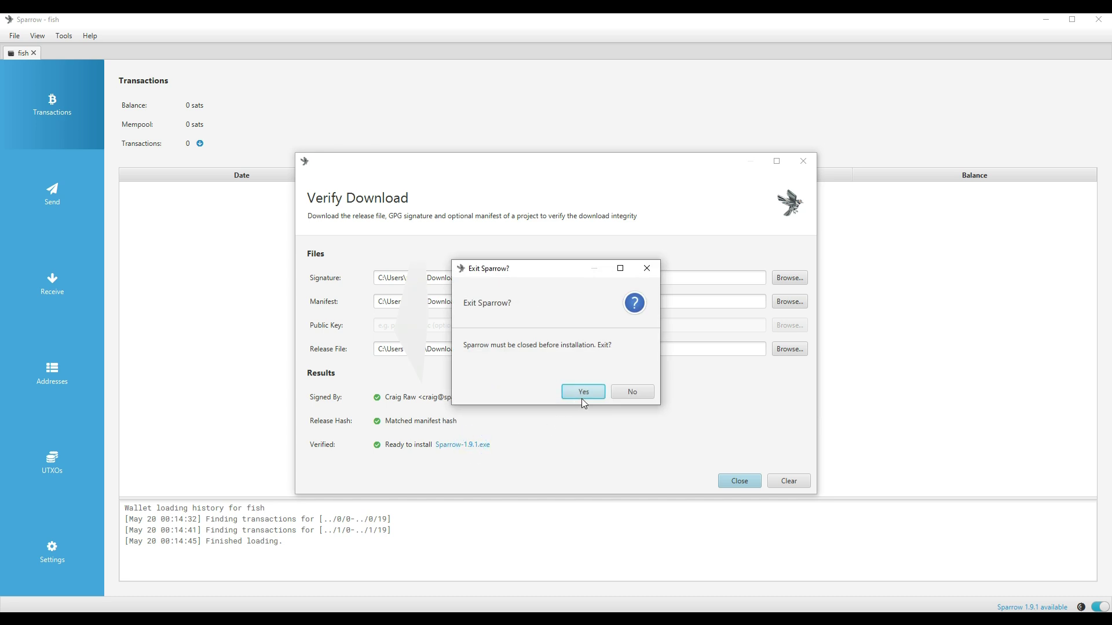
Exit Sparrow, run the 1.9.1 installer, and dismiss the wallet password prompt after relaunch
left_click(583, 393)
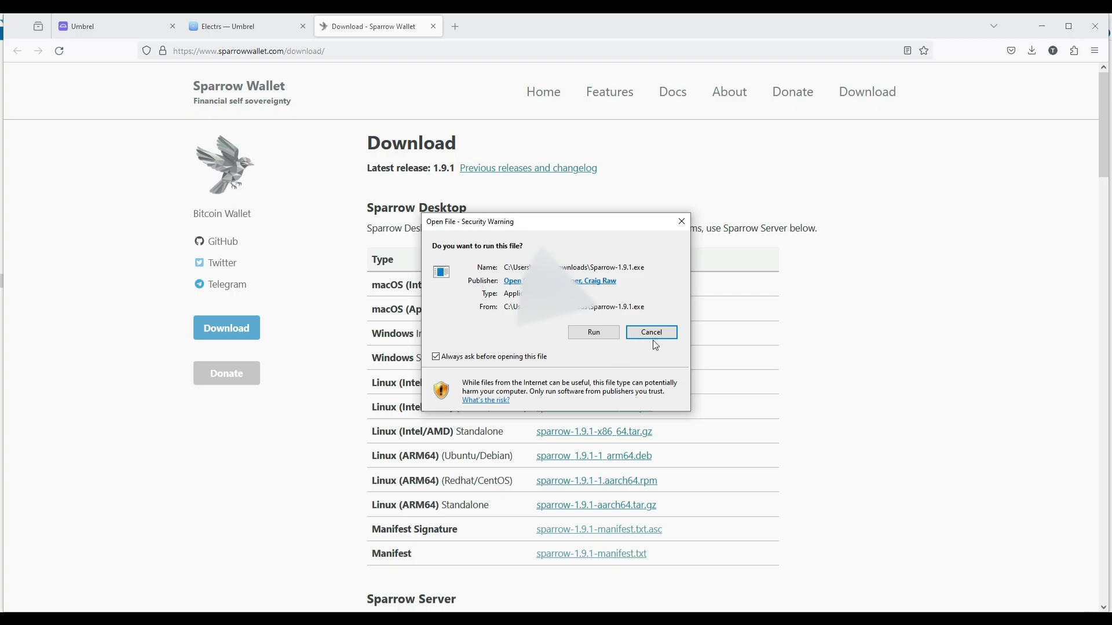
left_click(595, 337)
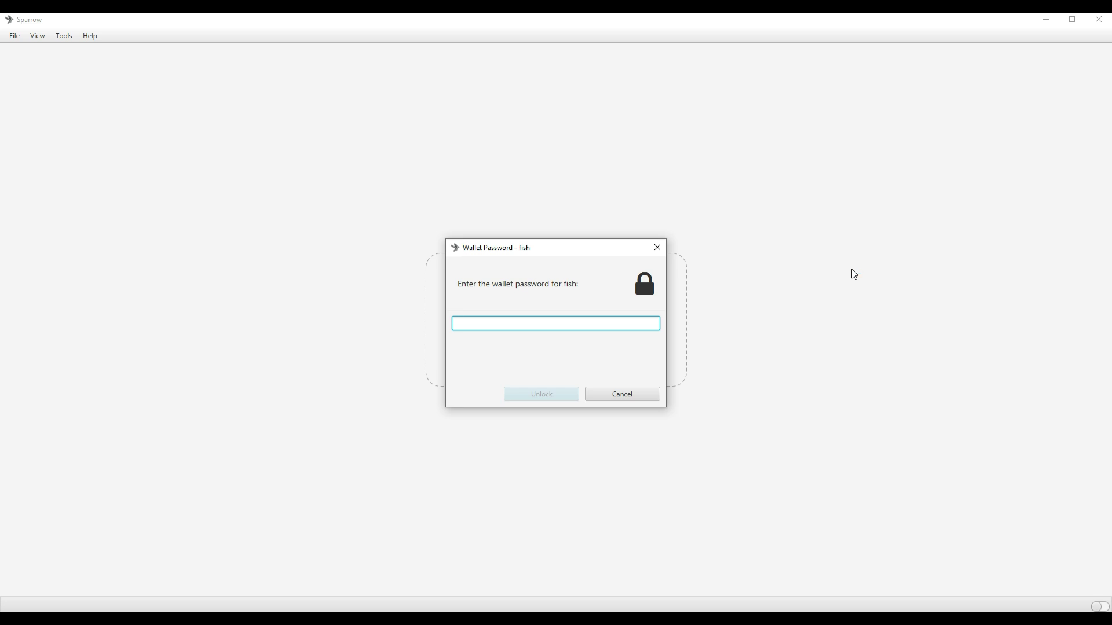
key("Escape")
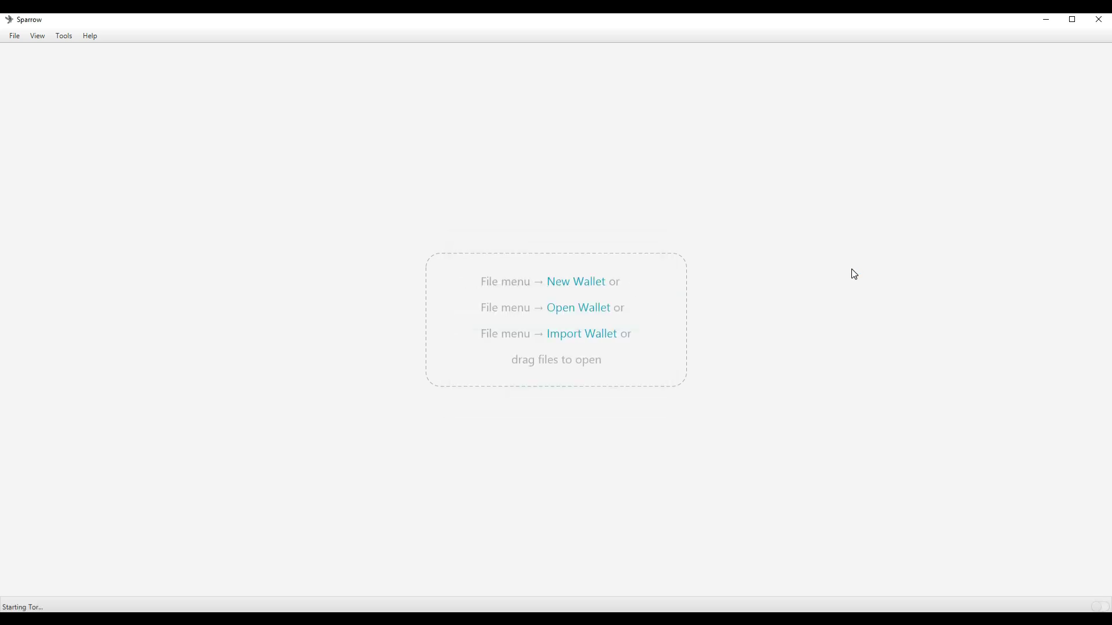